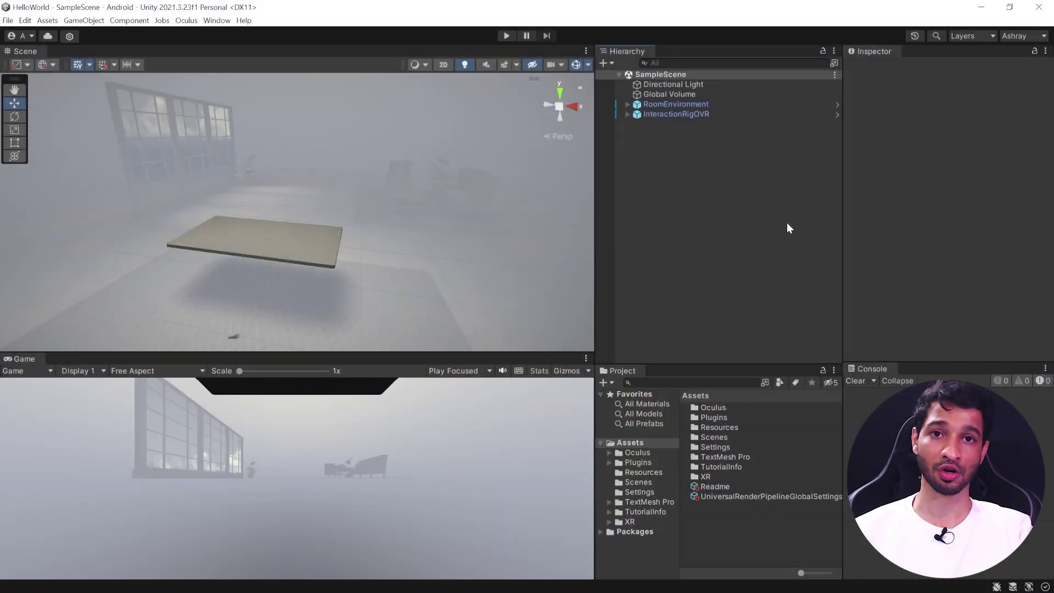
# On OVRCameraRig, set OVR Manager's Hand Tracking Support to Controllers And Hands
pyautogui.click(694, 105)
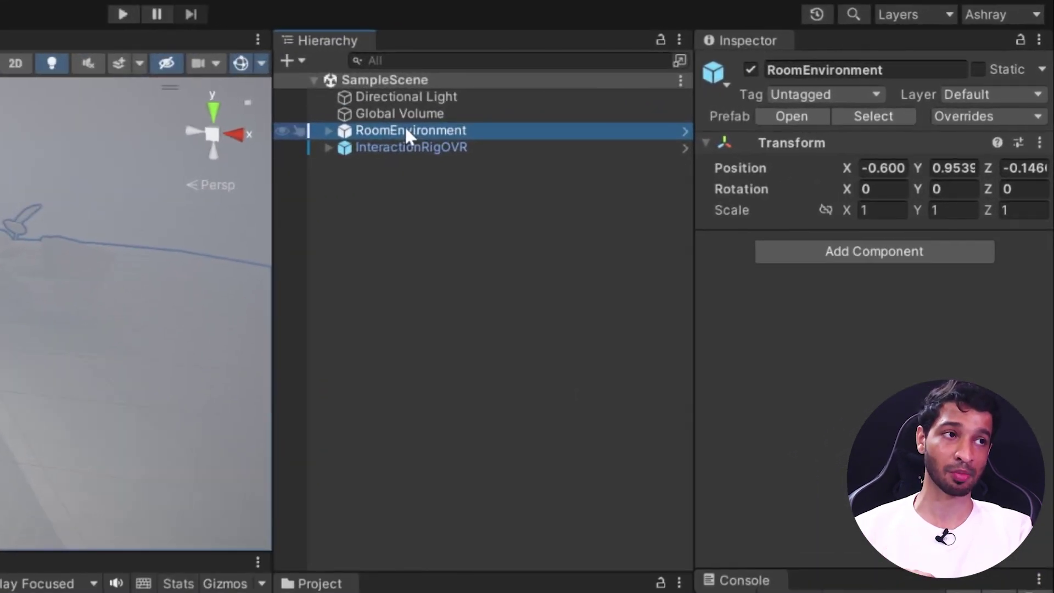
pyautogui.click(382, 152)
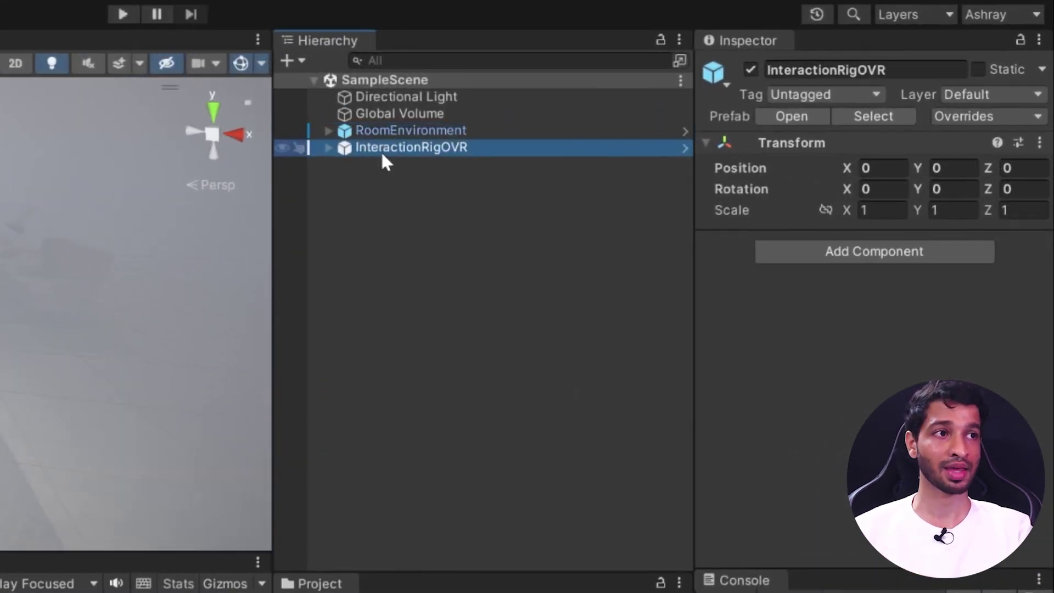
pyautogui.click(328, 149)
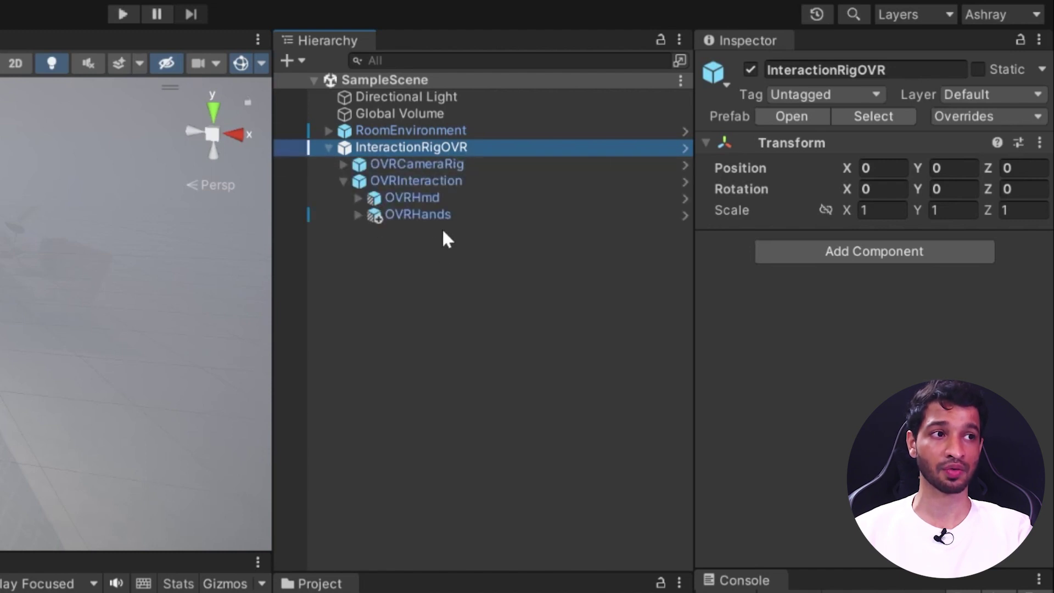
pyautogui.click(398, 164)
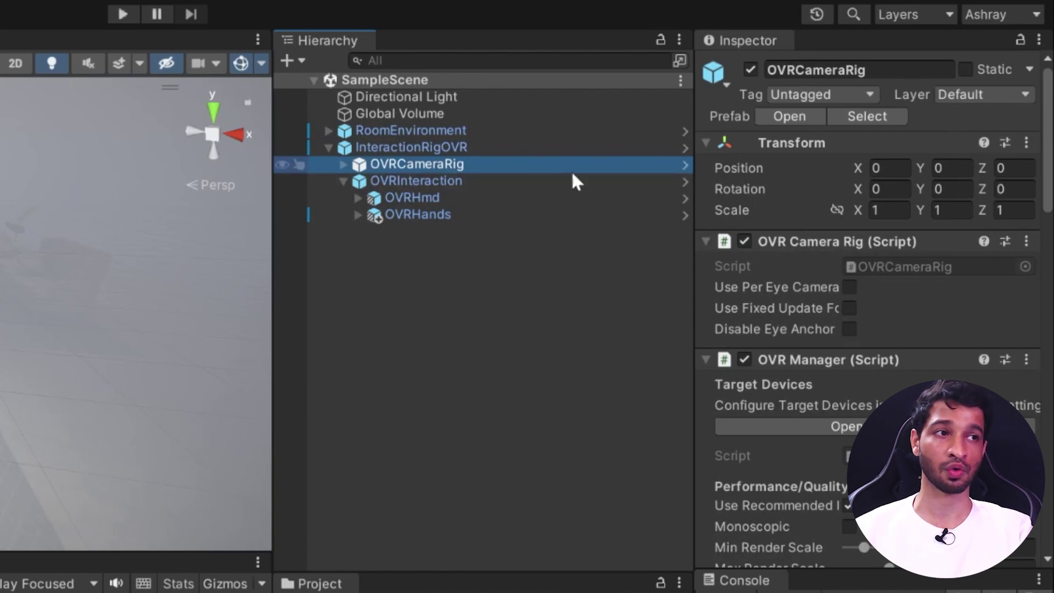
pyautogui.scroll(-10, 867, 266)
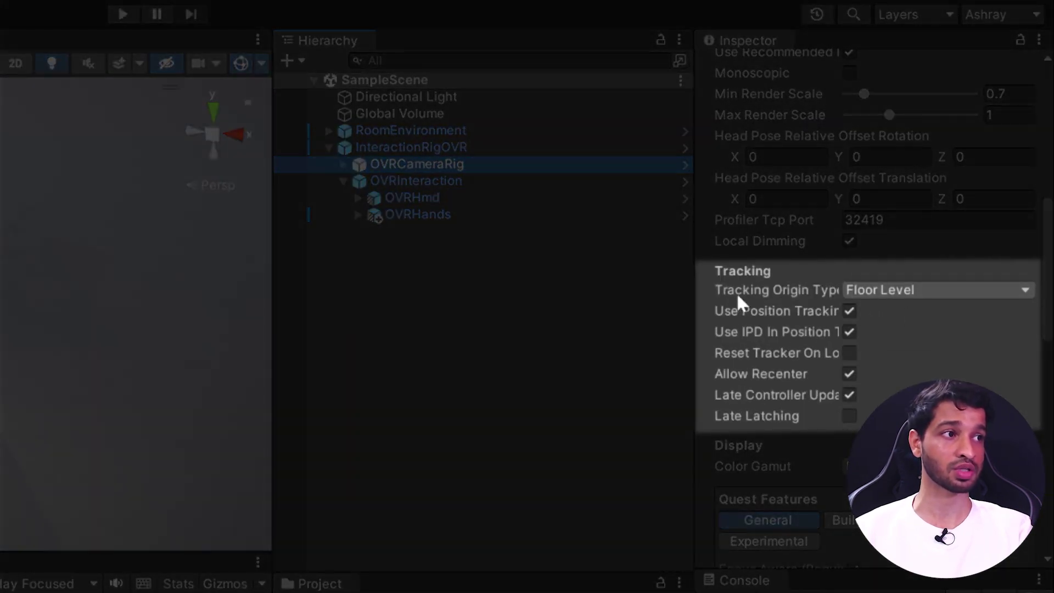
pyautogui.scroll(-5, 906, 291)
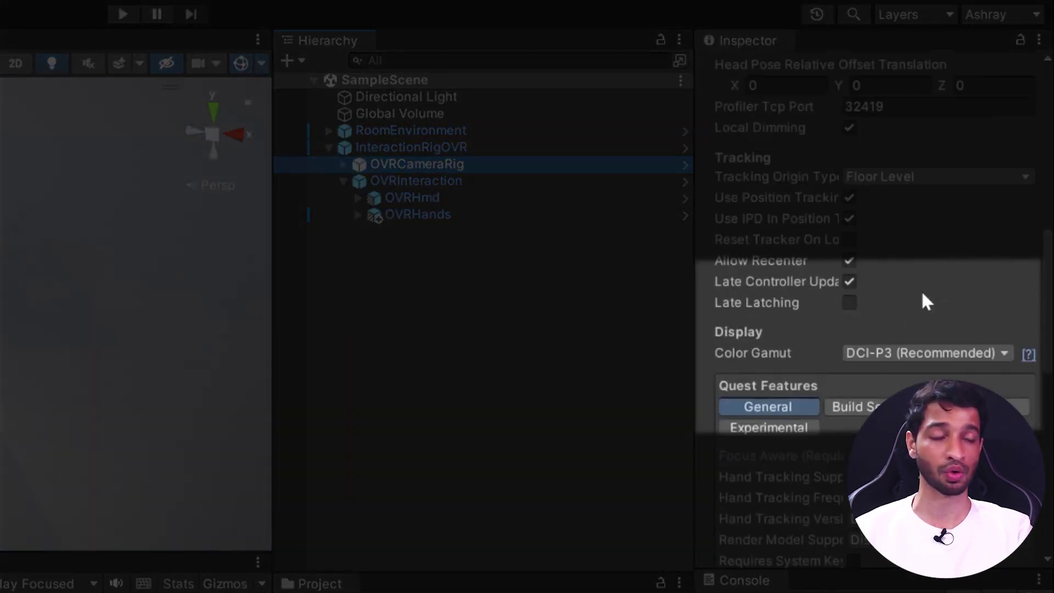
pyautogui.click(933, 306)
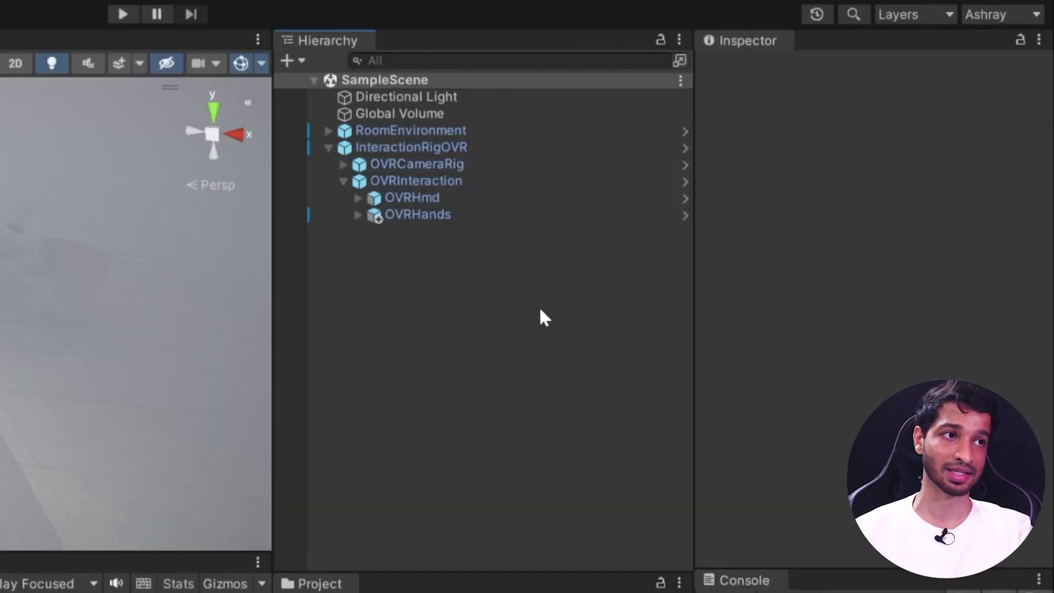
pyautogui.click(330, 147)
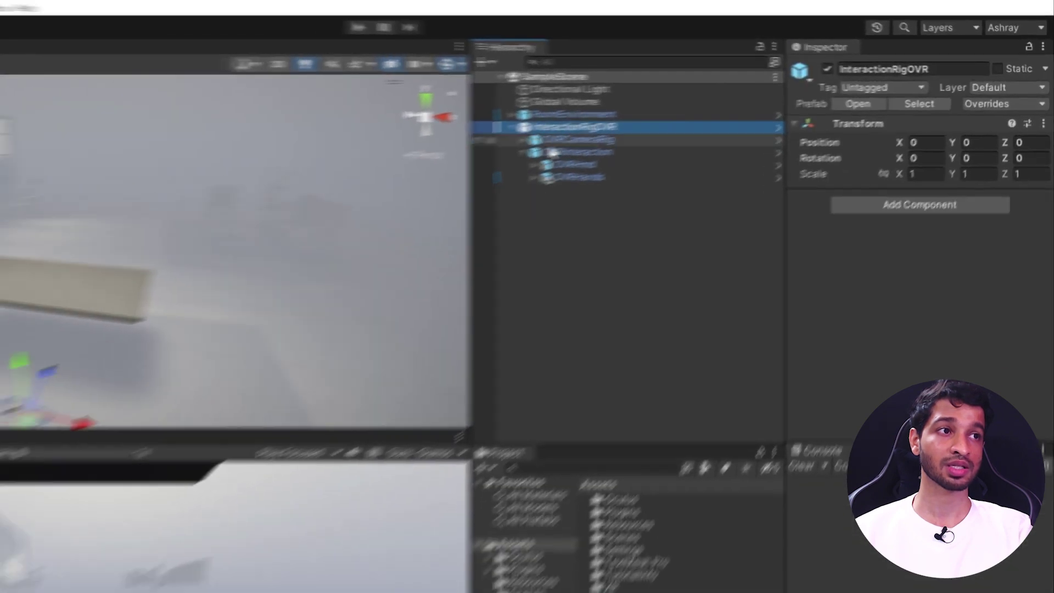
pyautogui.click(628, 114)
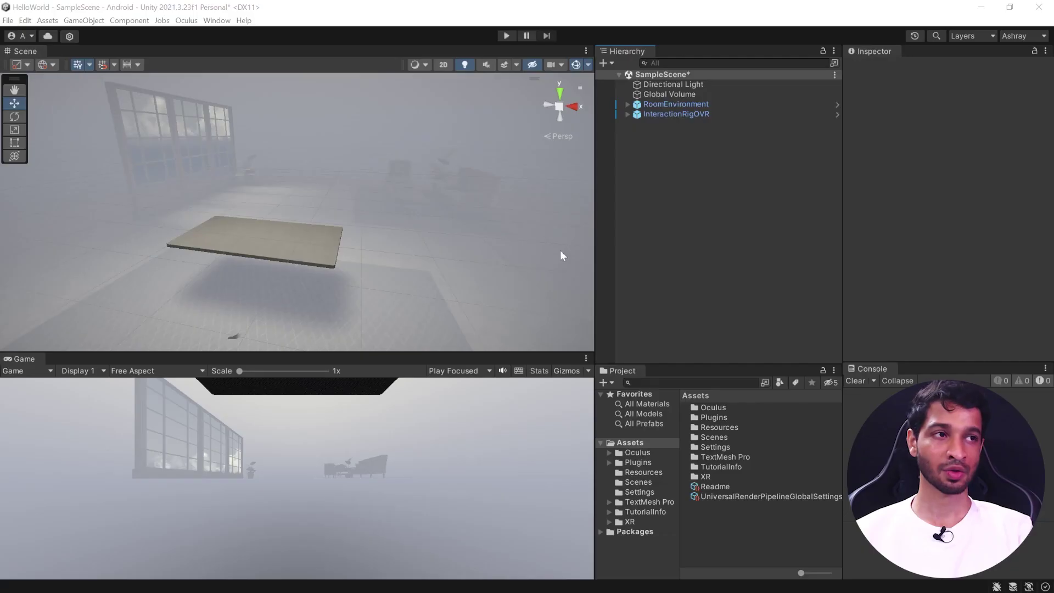
# Create a Cube, scale it to 0.2 on all axes, and move it up onto the table
pyautogui.rightClick(645, 146)
pyautogui.moveTo(693, 294)
pyautogui.click(815, 290)
pyautogui.click(961, 140)
pyautogui.write('.2')
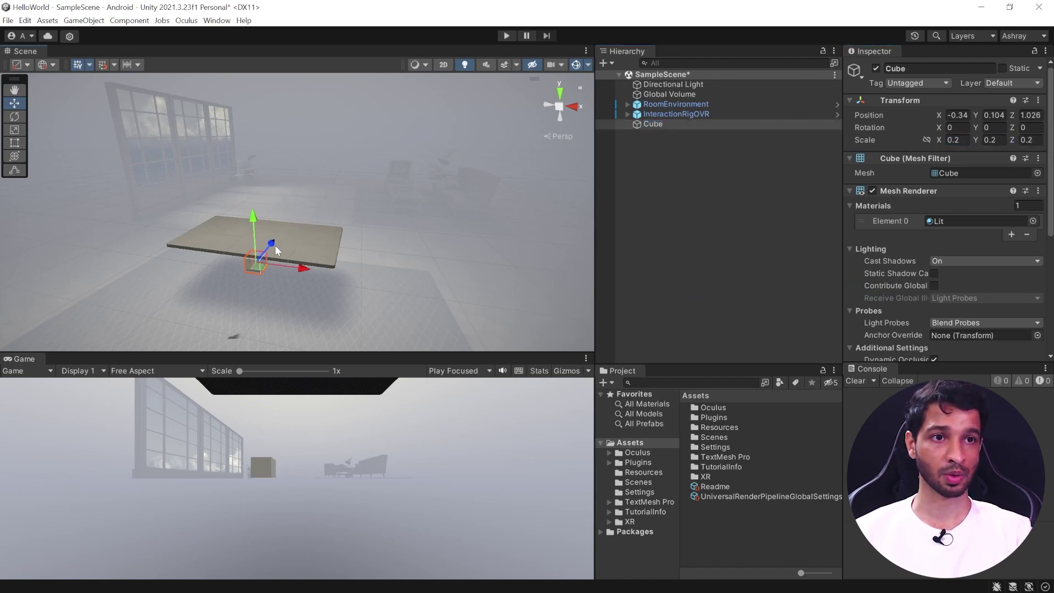
pyautogui.moveTo(254, 224); pyautogui.dragTo(256, 186)
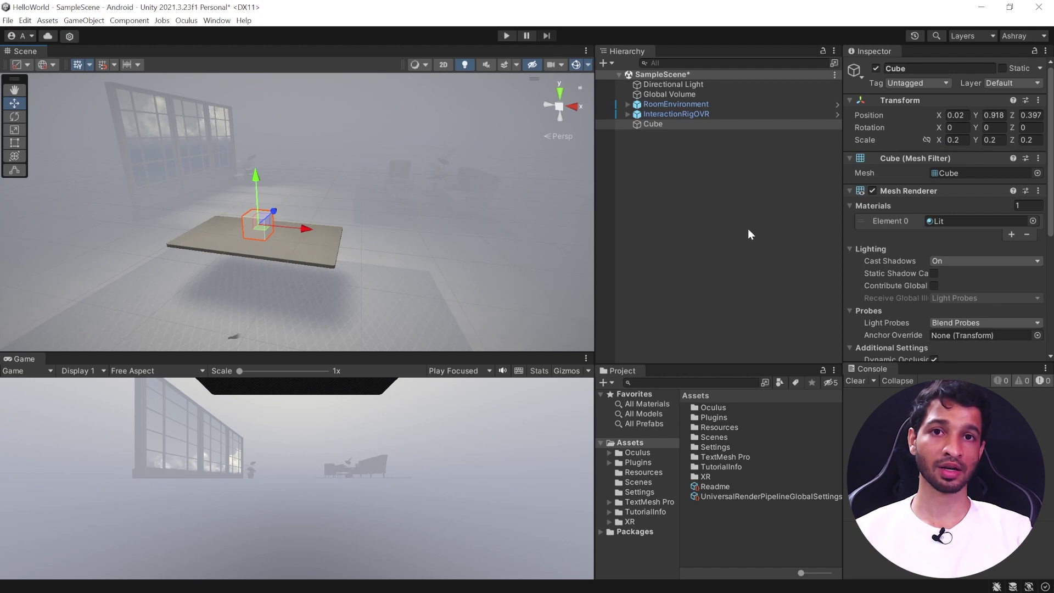
pyautogui.scroll(-5, 1000, 229)
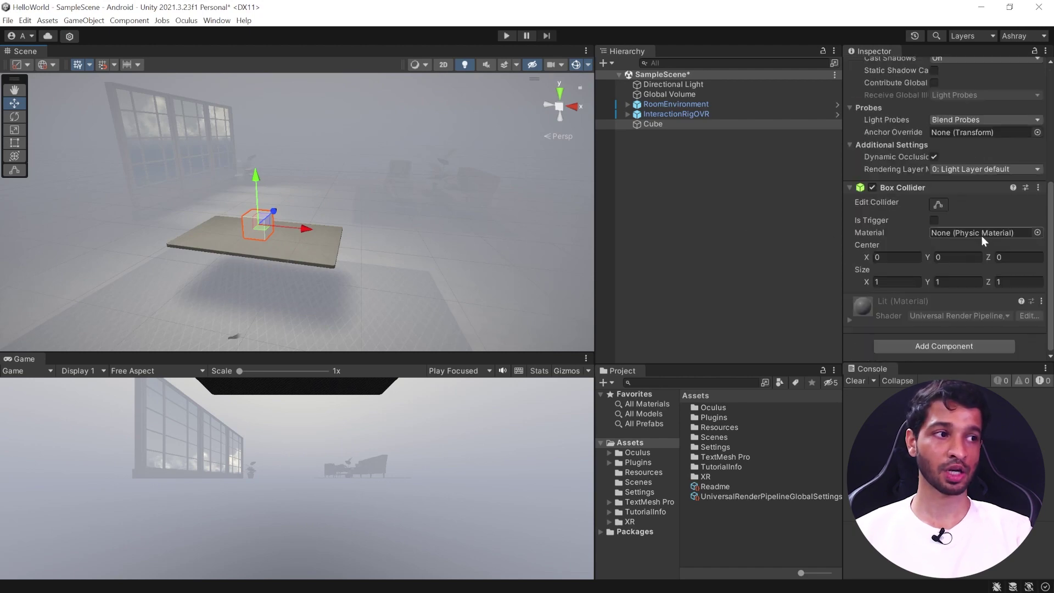
# Add a Rigidbody to the cube with Use Gravity turned off
pyautogui.click(914, 345)
pyautogui.write('rig')
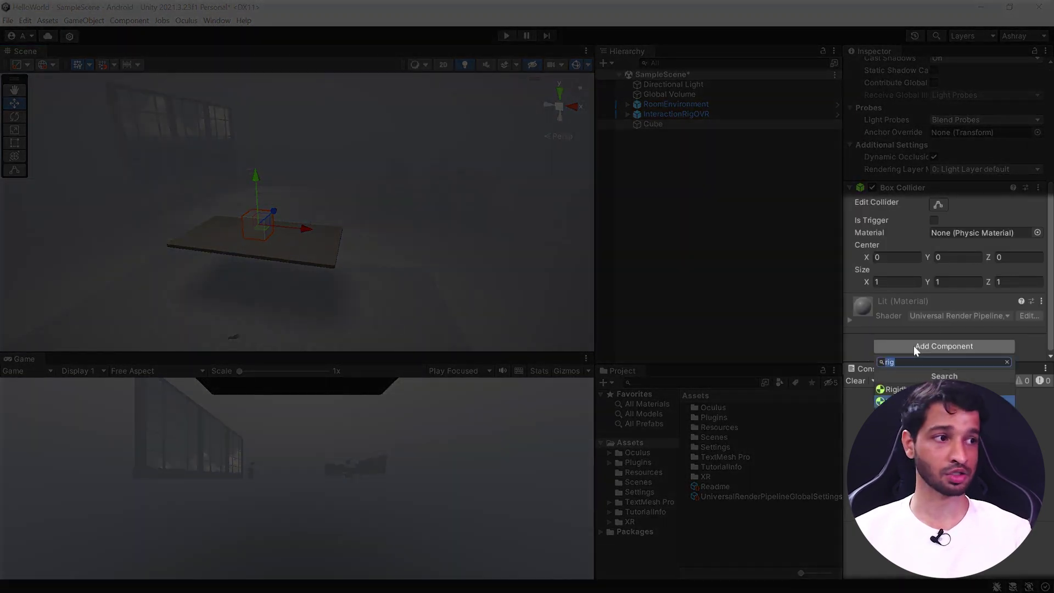
pyautogui.press('Return')
pyautogui.scroll(-3, 944, 324)
pyautogui.click(934, 252)
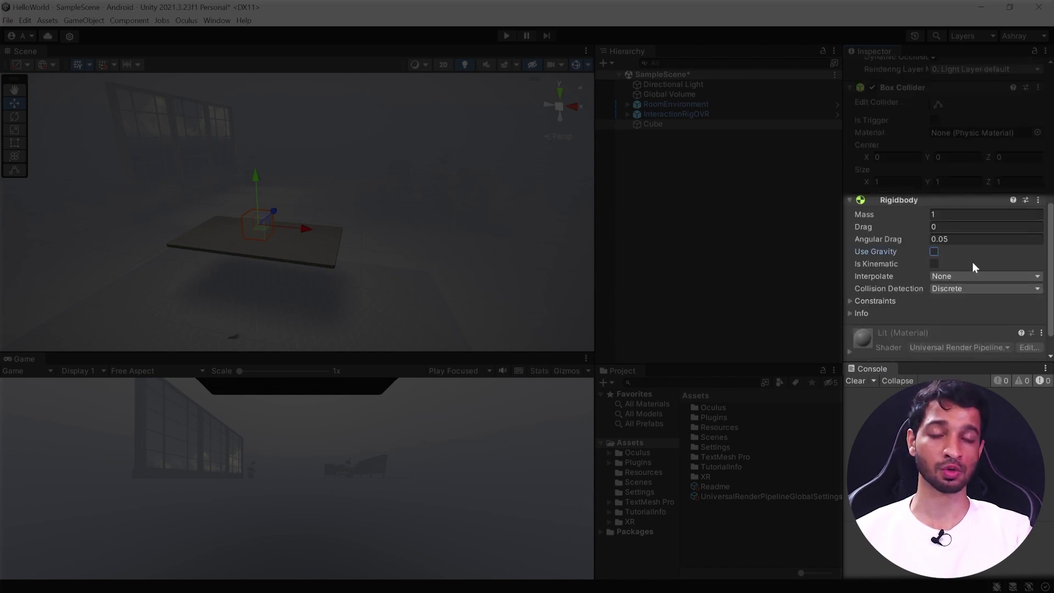
pyautogui.scroll(-2, 967, 250)
# Add Grabbable and Hand Grab Interactable, confirming the Pointable Element refers to Cube
pyautogui.click(948, 342)
pyautogui.write('gra')
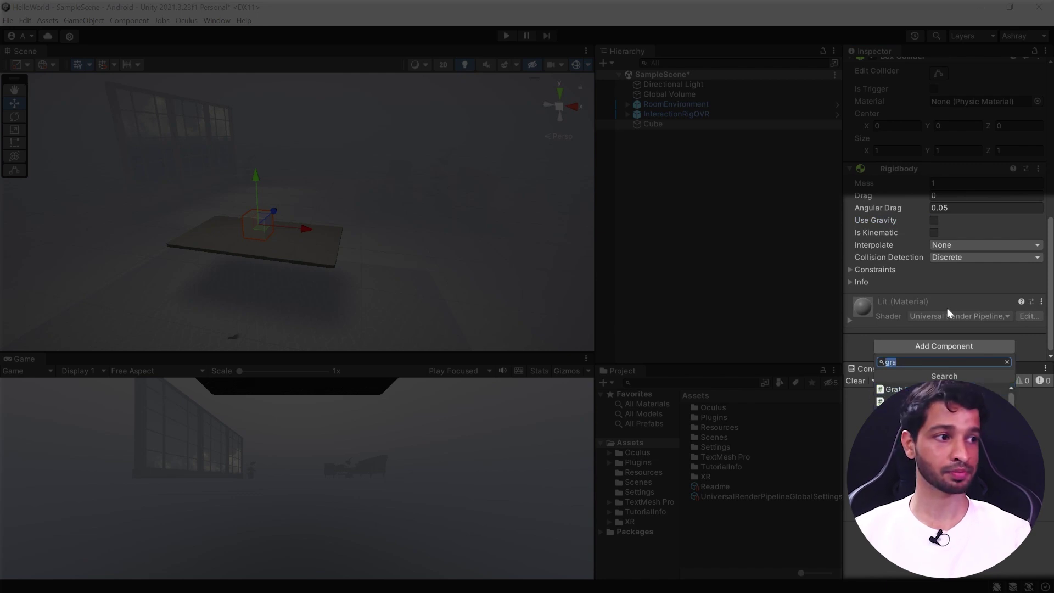
pyautogui.press('Return')
pyautogui.click(935, 342)
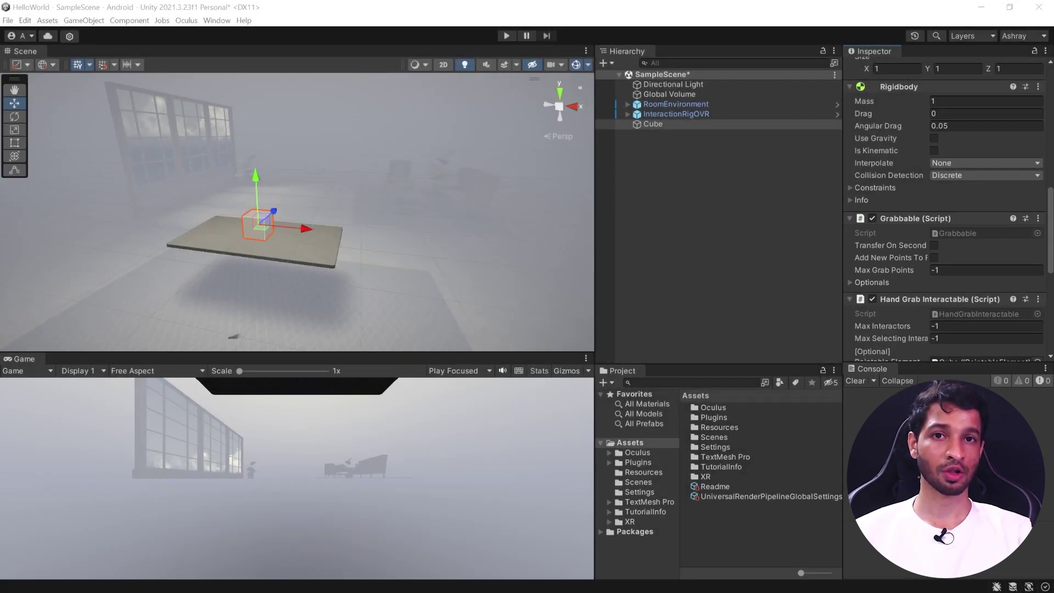
pyautogui.scroll(-5, 962, 241)
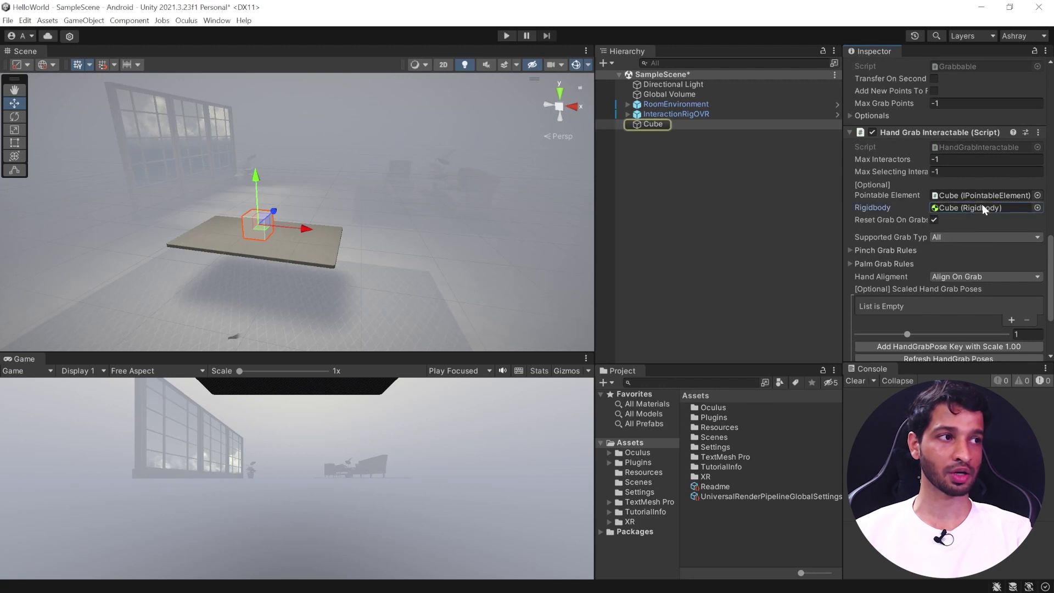
pyautogui.click(978, 196)
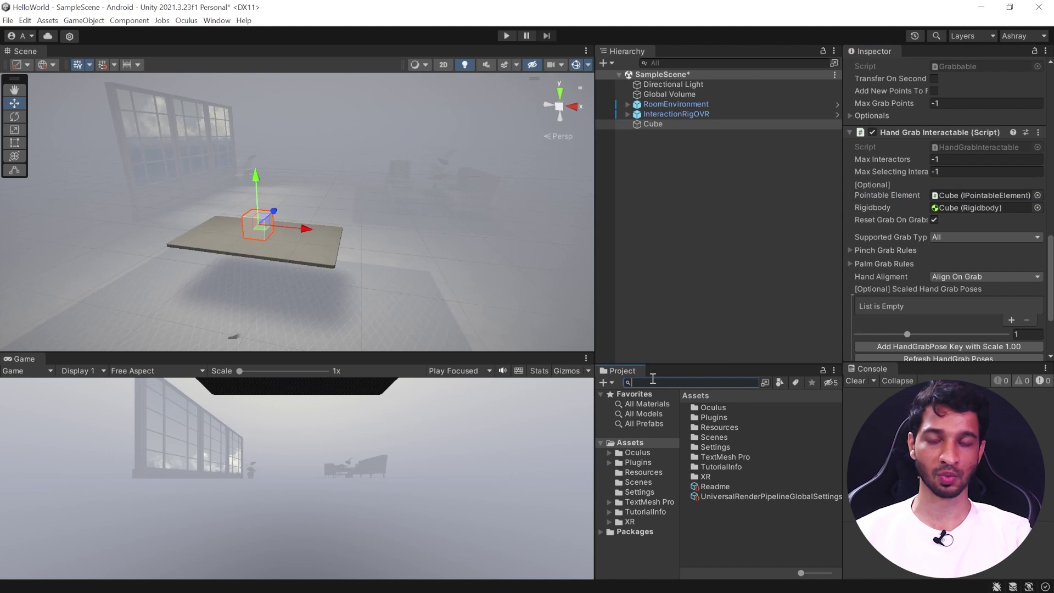
# Place a HandGrabInteractor prefab under both HandInteractorsLeft and HandInteractorsRight
pyautogui.write('g')
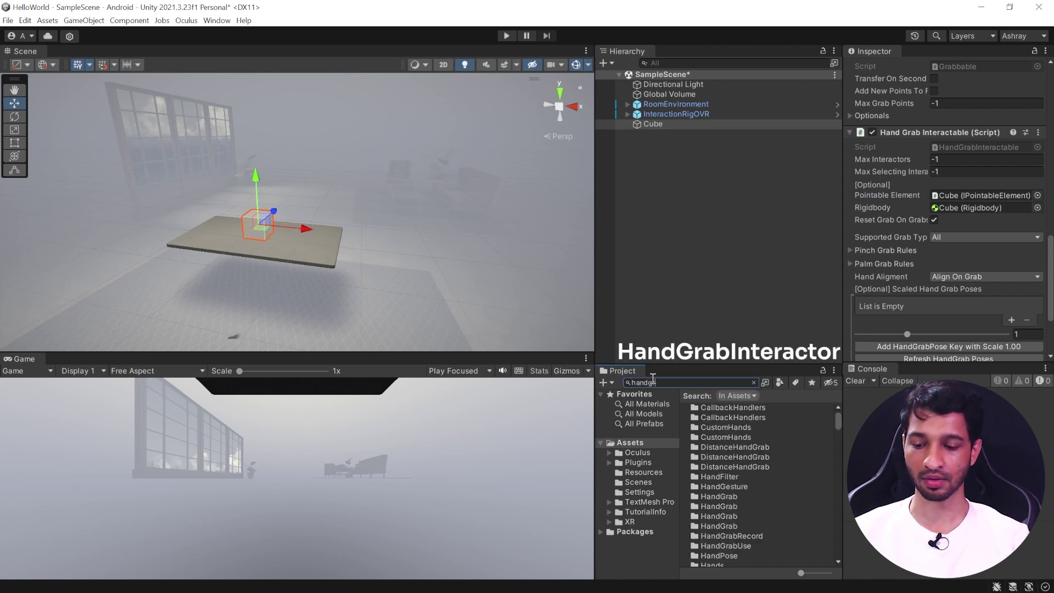
pyautogui.scroll(-5, 765, 509)
pyautogui.click(723, 497)
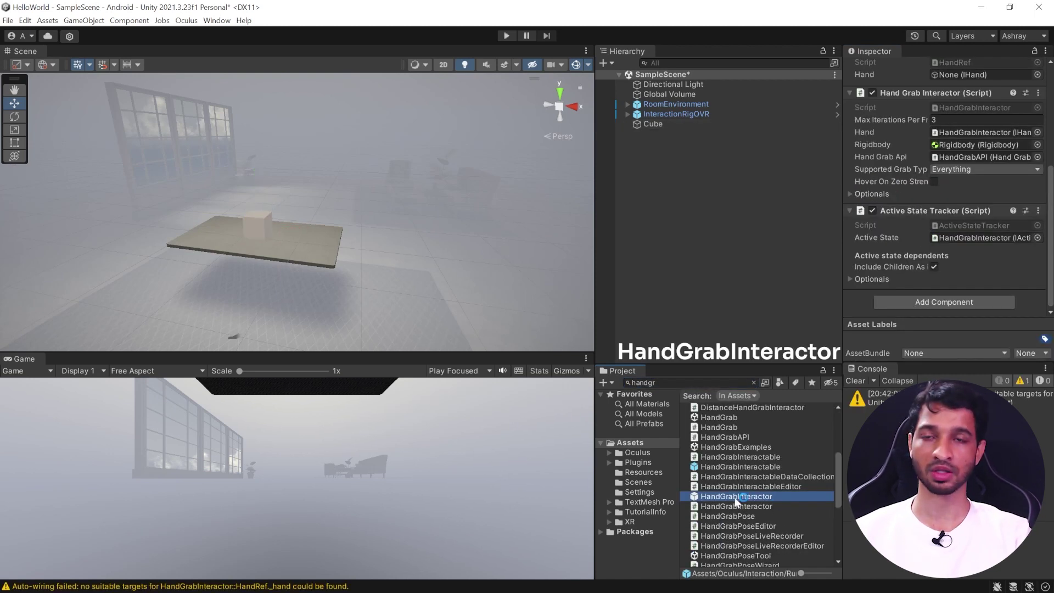
pyautogui.click(628, 115)
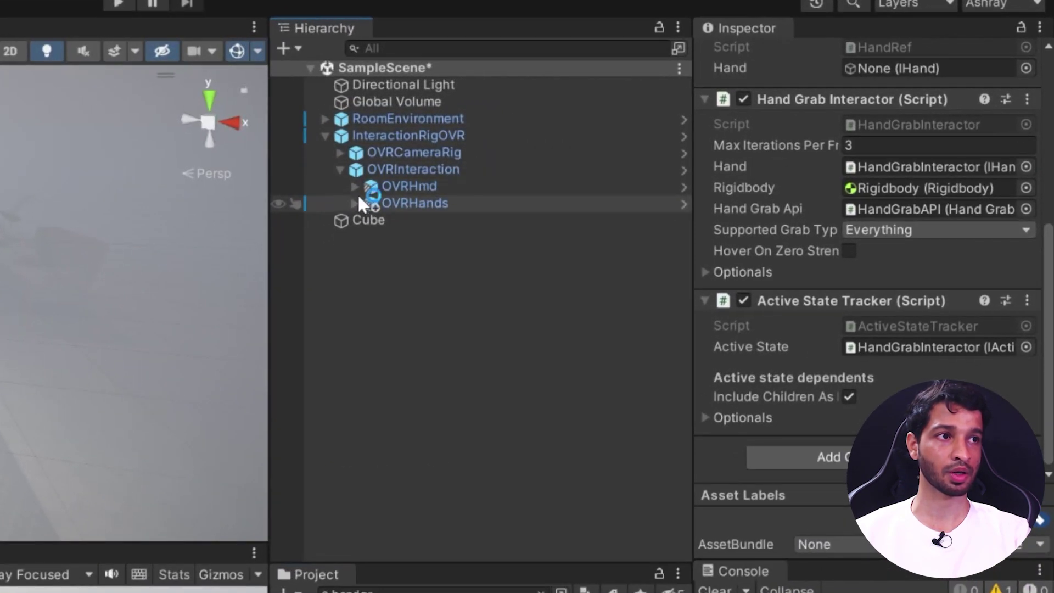
pyautogui.click(355, 203)
pyautogui.click(370, 220)
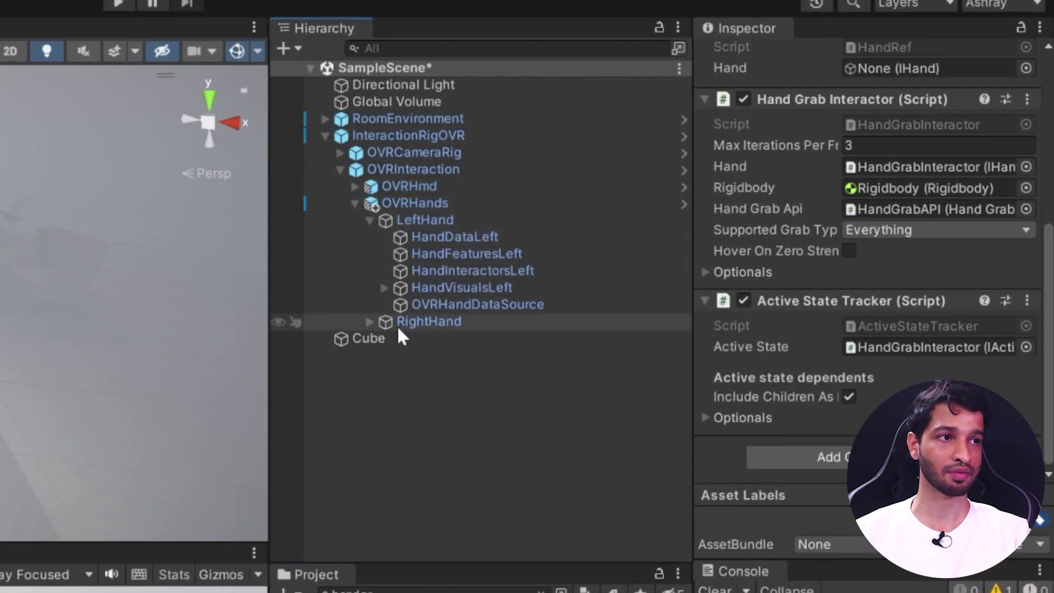
pyautogui.click(369, 322)
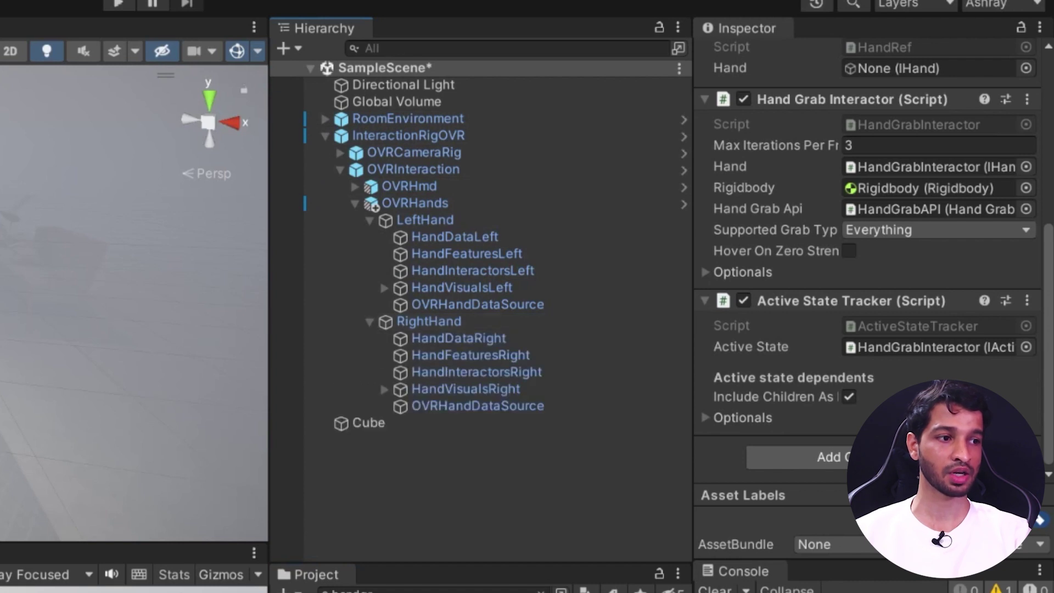
pyautogui.moveTo(472, 590); pyautogui.dragTo(457, 269)
pyautogui.moveTo(472, 590); pyautogui.dragTo(457, 387)
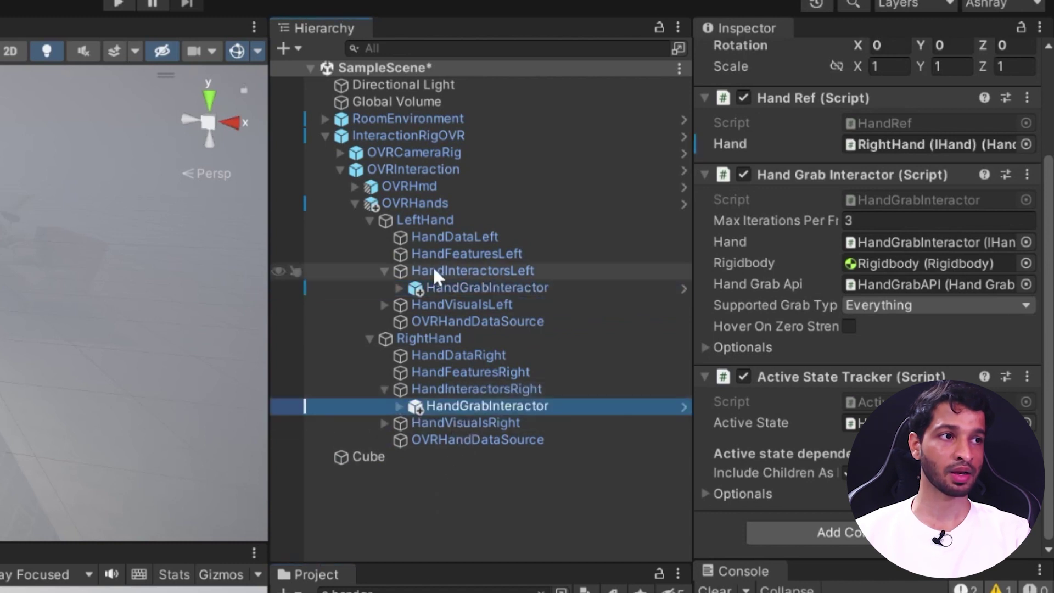
# Register each HandGrabInteractor in its hand group's Interactors list
pyautogui.click(561, 269)
pyautogui.moveTo(512, 284); pyautogui.dragTo(808, 253)
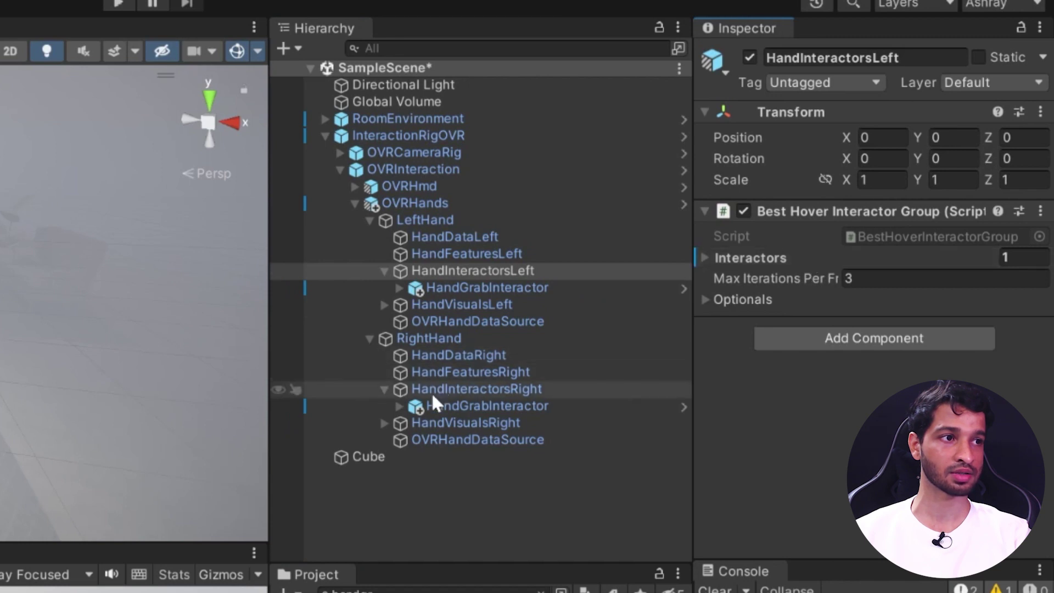
pyautogui.click(462, 388)
pyautogui.moveTo(483, 408); pyautogui.dragTo(805, 255)
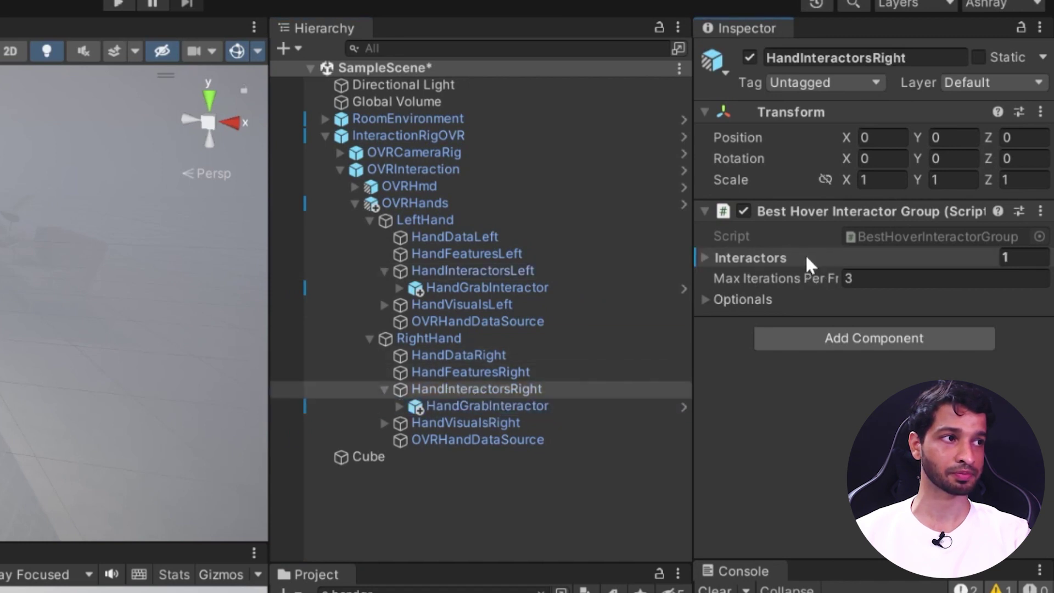
pyautogui.click(325, 136)
pyautogui.click(399, 277)
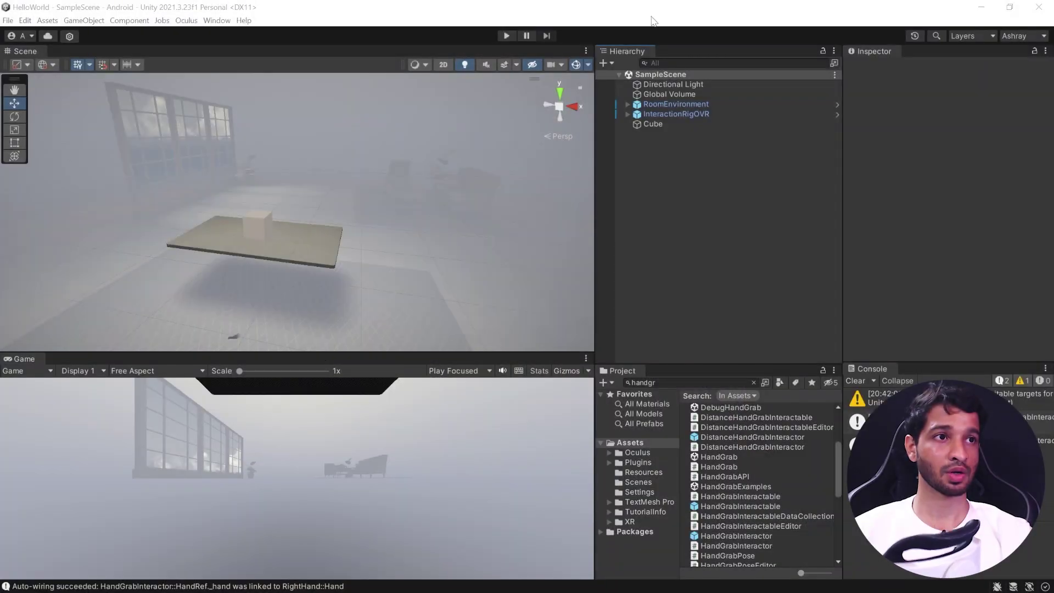
# Run Play mode, grab the cube with tracked hands, then stop playing
pyautogui.click(505, 36)
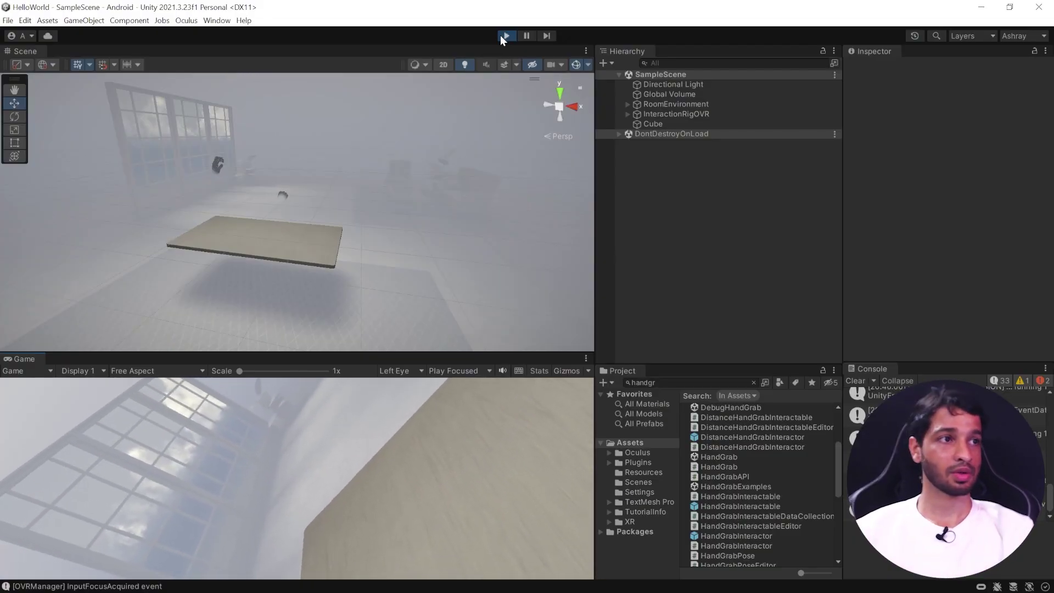
pyautogui.click(505, 36)
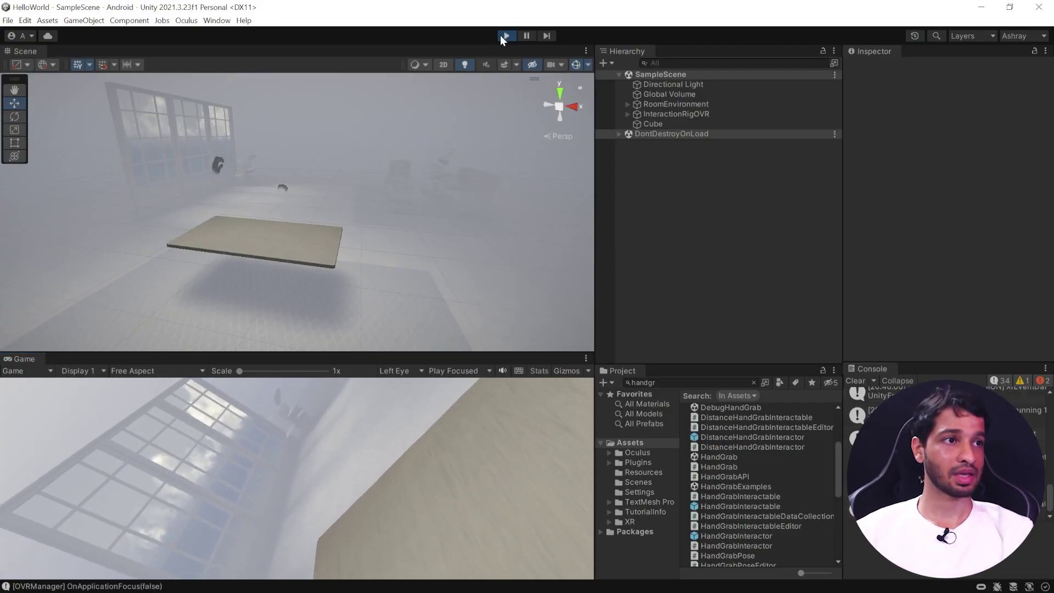
# Make the Cube's Rigidbody kinematic and start Play mode to test grabbing again
pyautogui.click(652, 124)
pyautogui.scroll(-5, 917, 200)
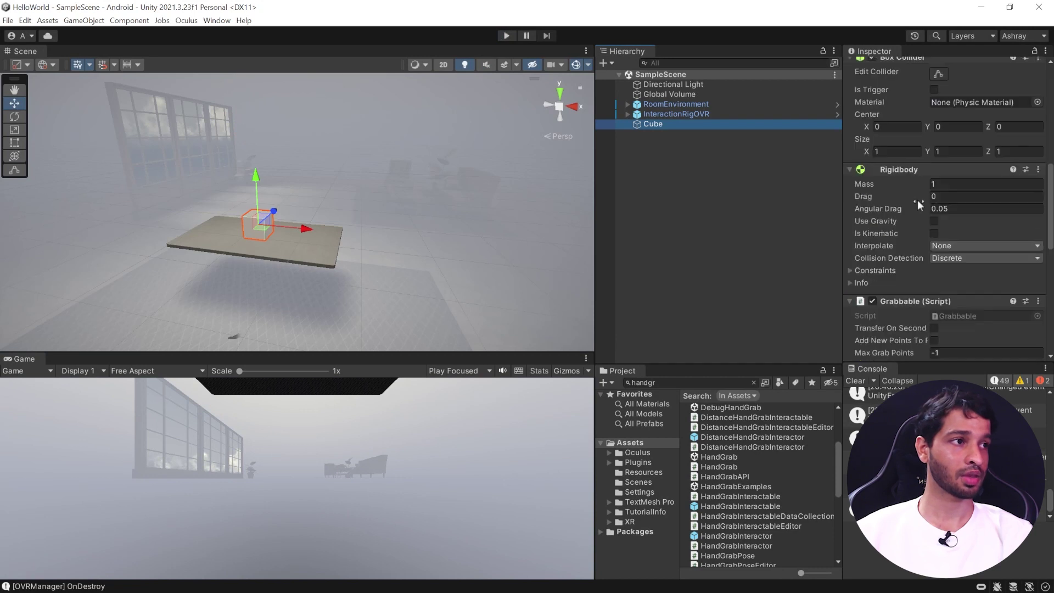
pyautogui.click(505, 36)
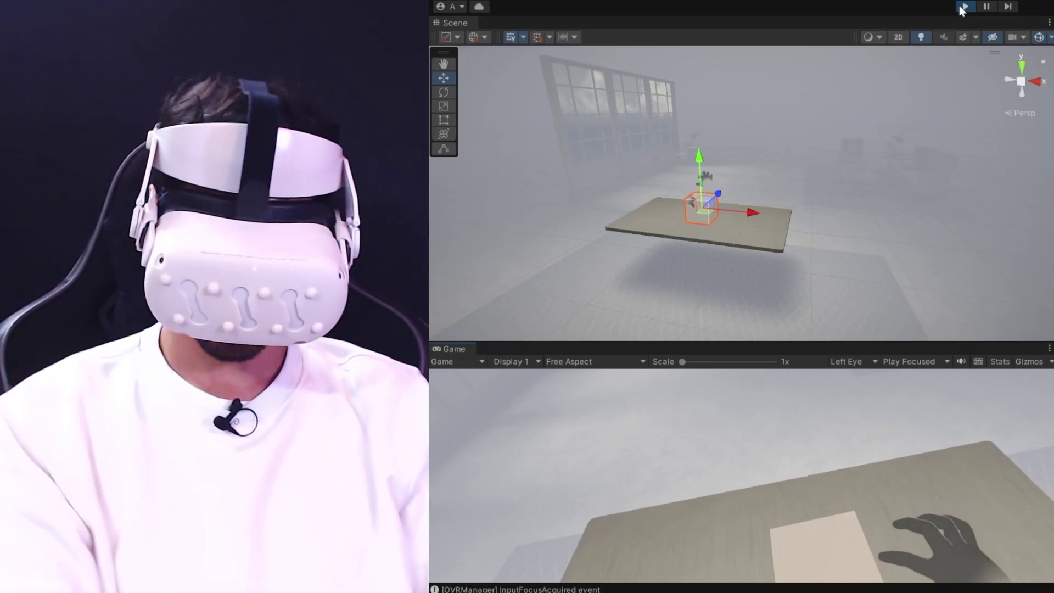